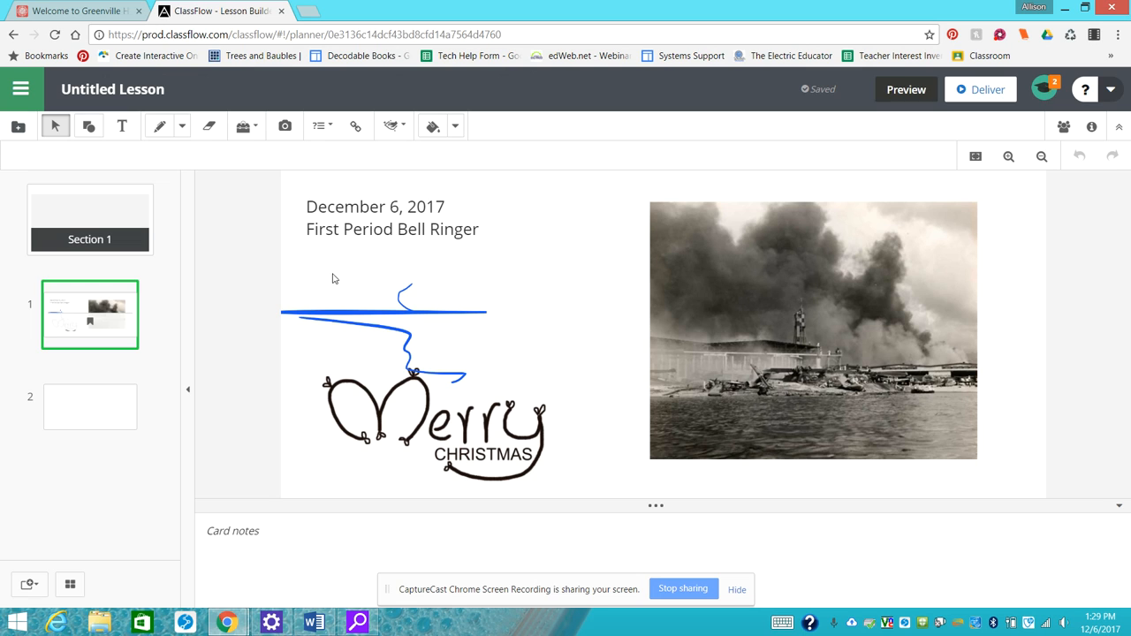
Step: Select the blank second card and open the question builder to add new questions to the lesson
{"action": "mouse_move", "coordinate": [99, 421]}
{"action": "left_click", "coordinate": [63, 419]}
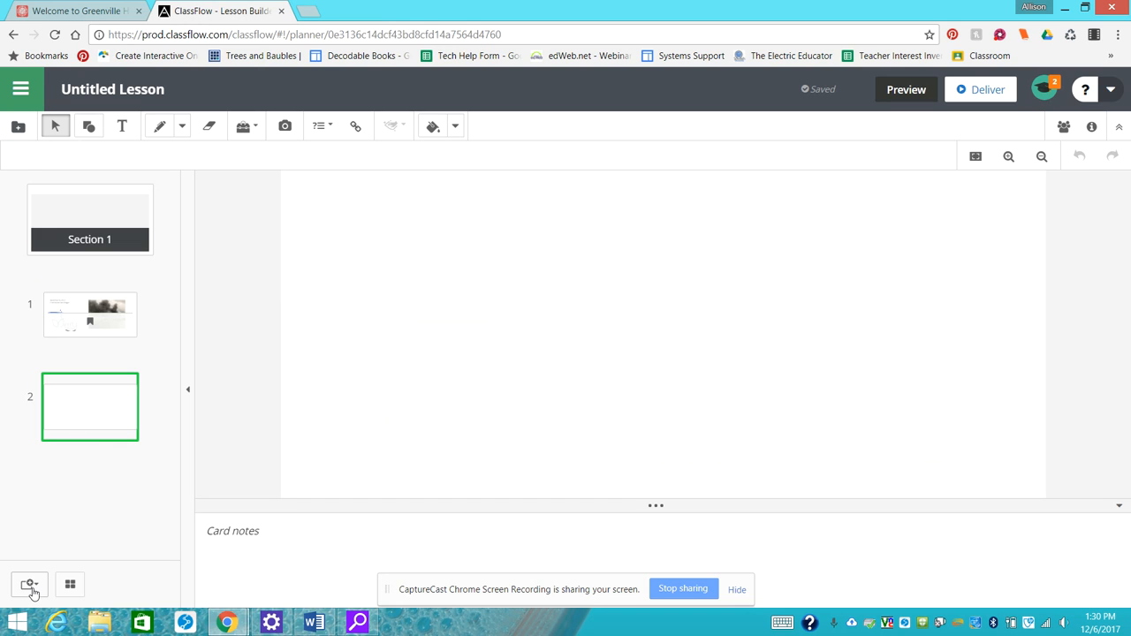
{"action": "left_click", "coordinate": [29, 586]}
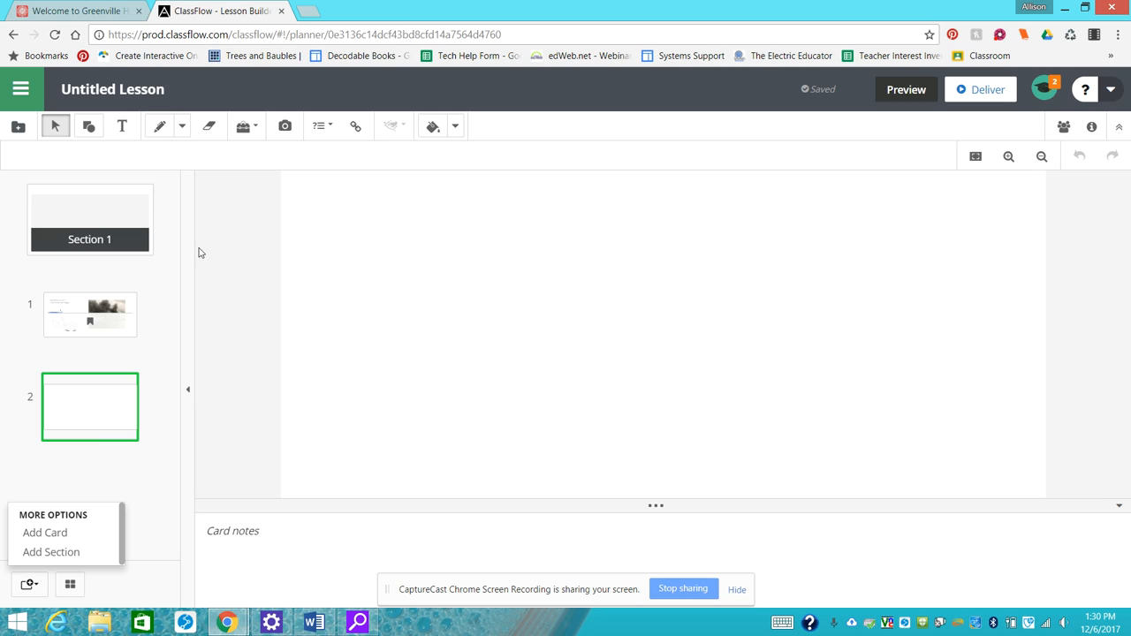
{"action": "mouse_move", "coordinate": [105, 430]}
{"action": "left_click", "coordinate": [76, 415]}
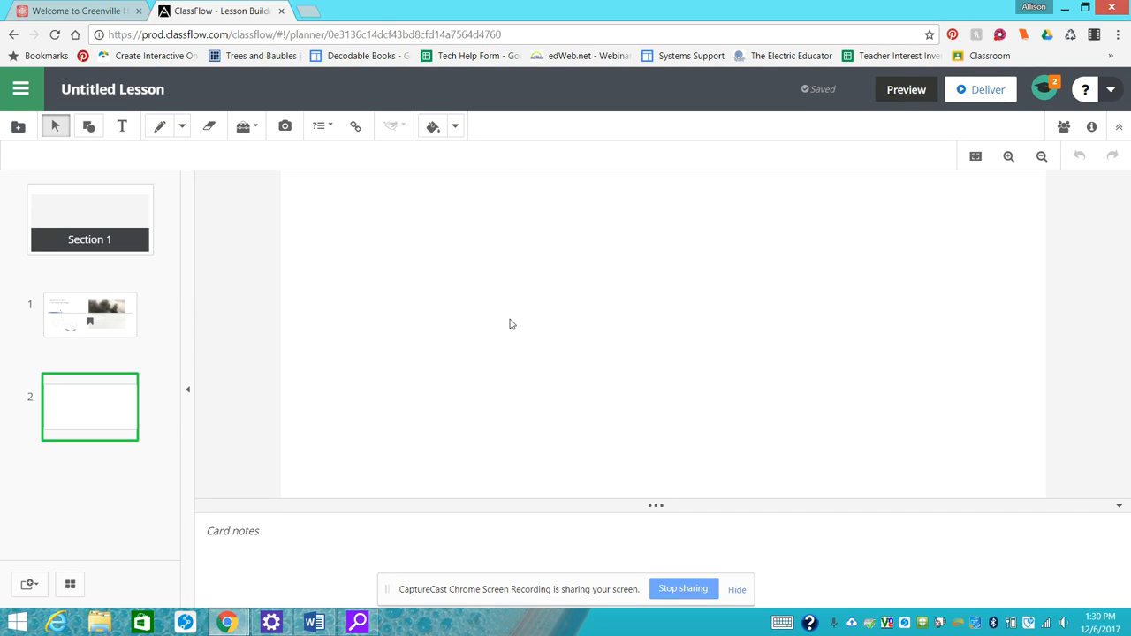
{"action": "left_click", "coordinate": [323, 129]}
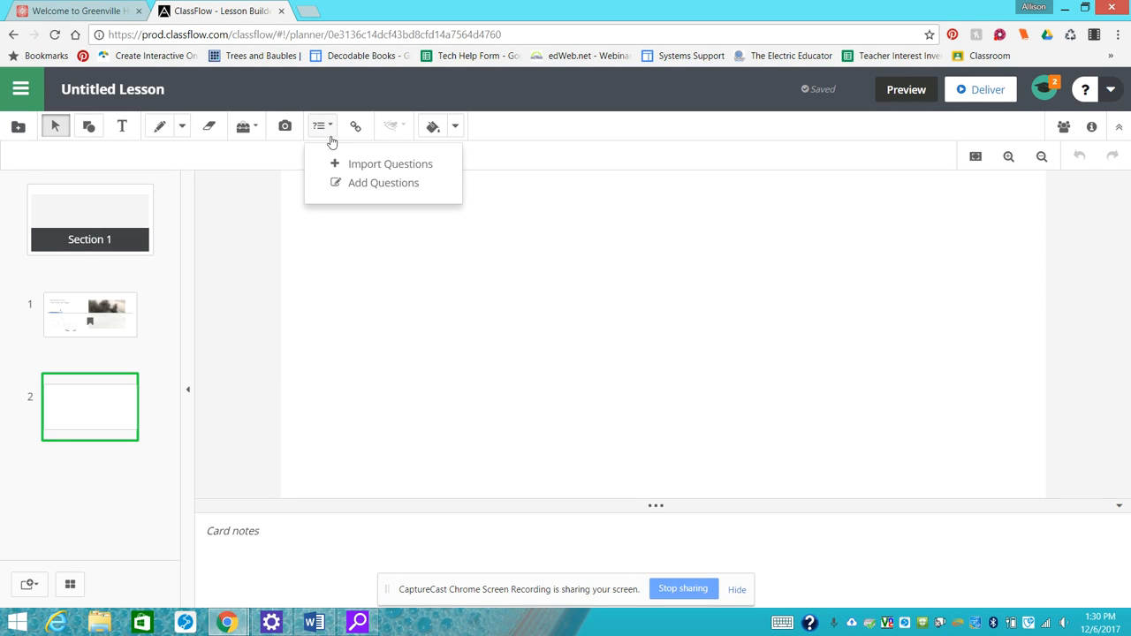
{"action": "left_click", "coordinate": [376, 184]}
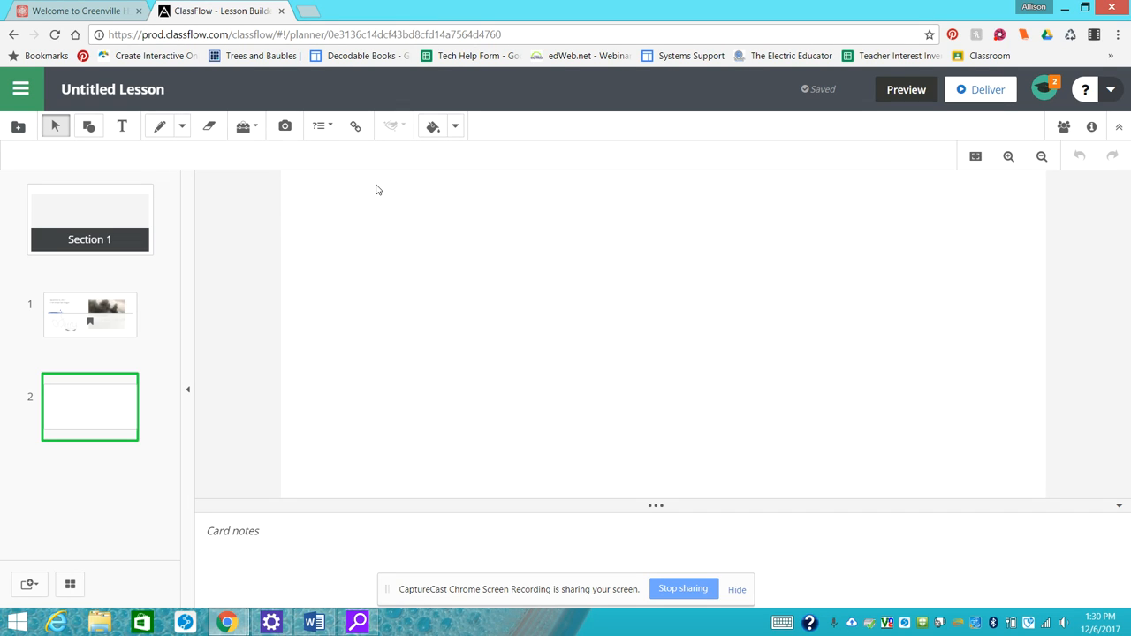
{"action": "left_click", "coordinate": [325, 136]}
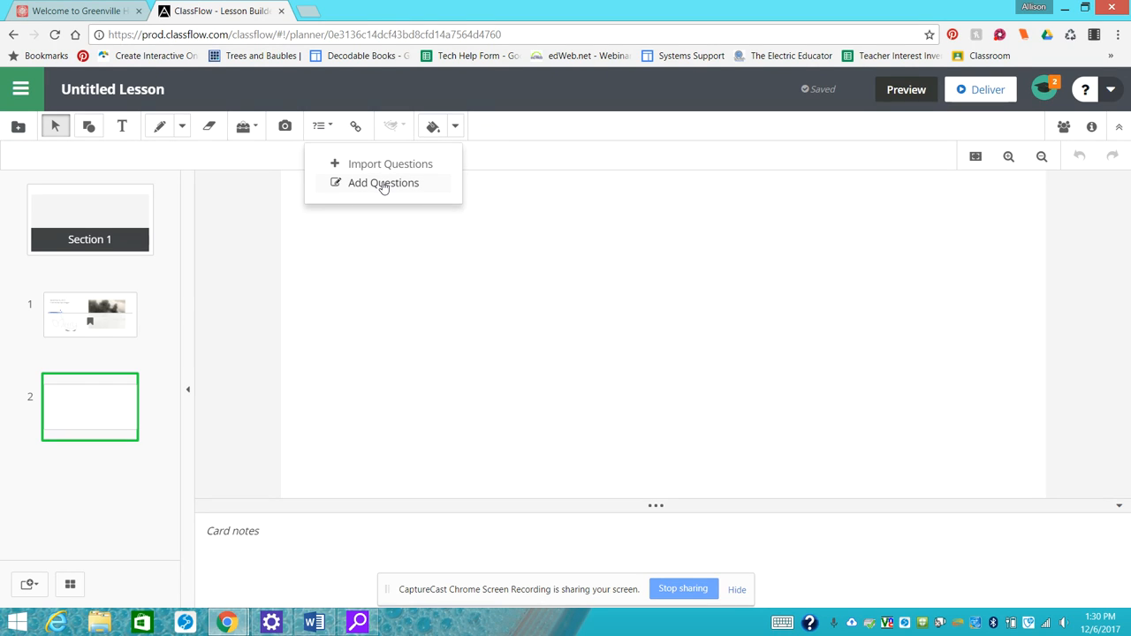
{"action": "left_click", "coordinate": [380, 184]}
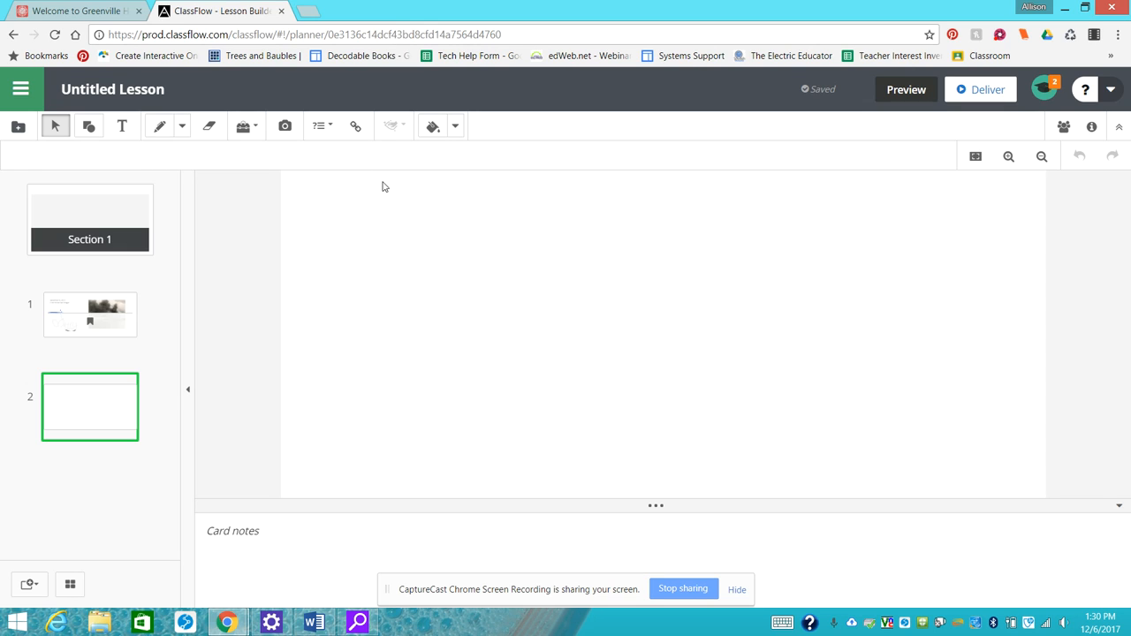
{"action": "left_click", "coordinate": [329, 133]}
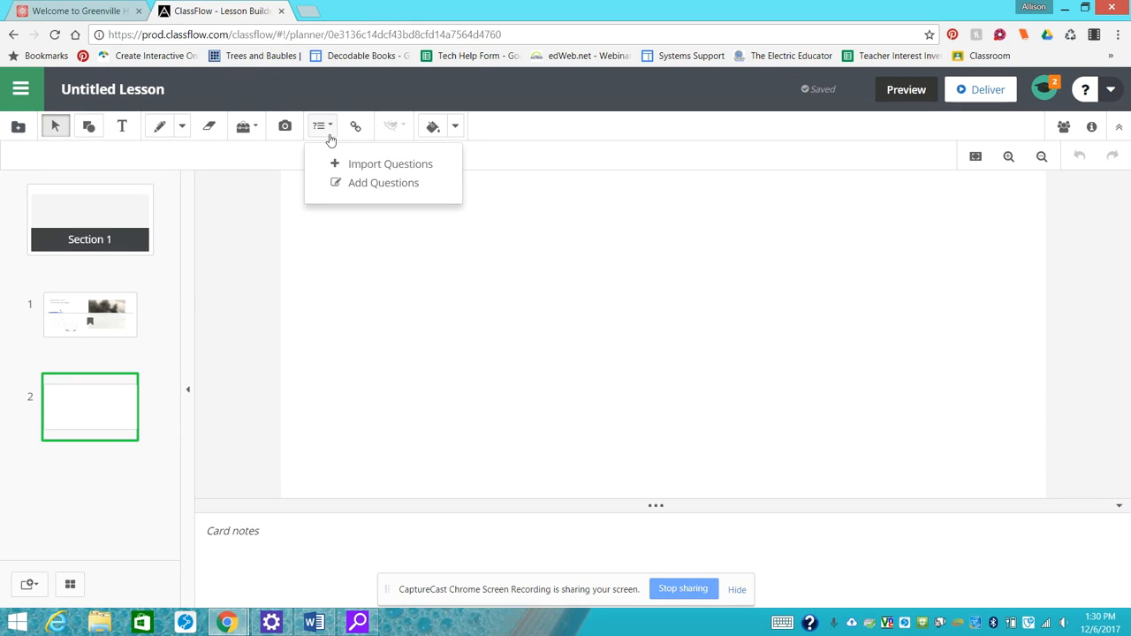
{"action": "left_click", "coordinate": [352, 184]}
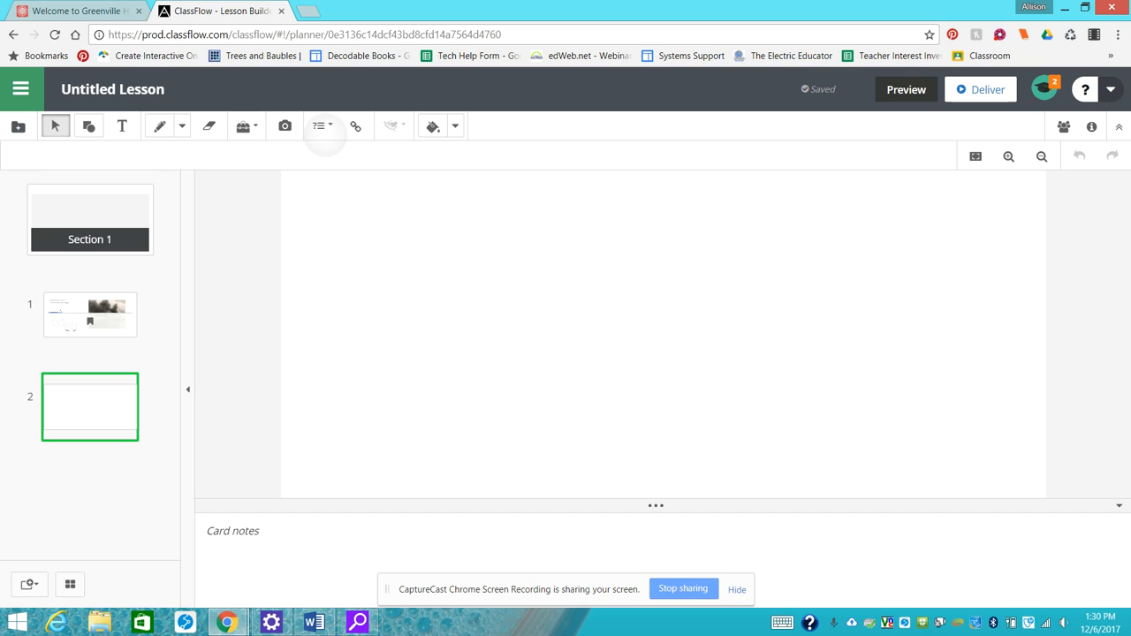
{"action": "left_click", "coordinate": [320, 125]}
{"action": "left_click", "coordinate": [384, 181]}
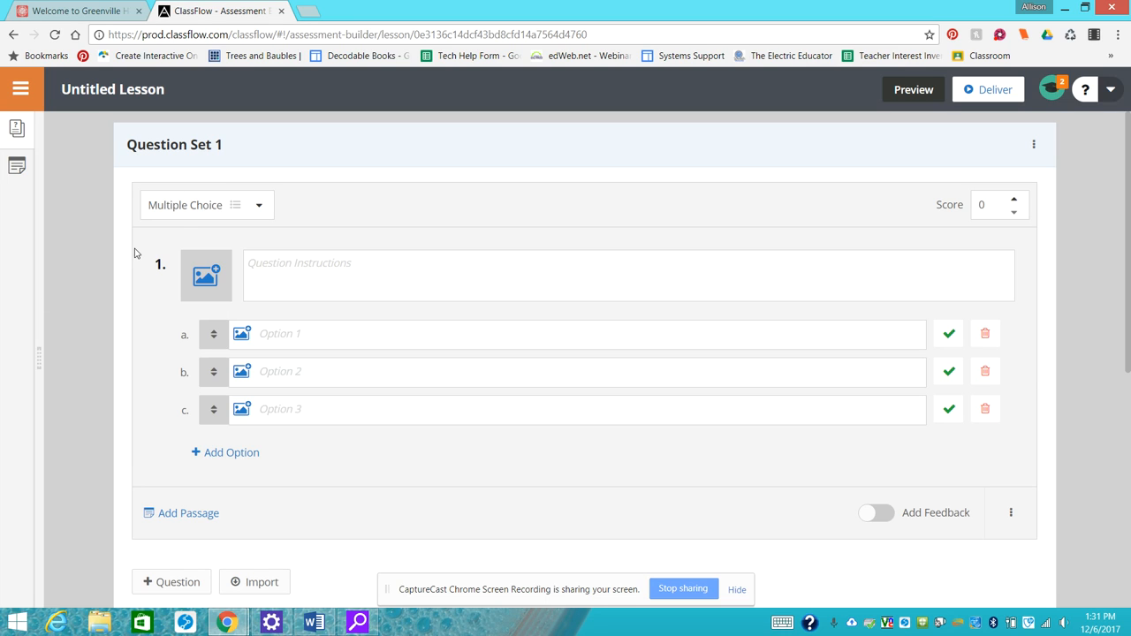
Step: Review the question types available for the first question in Question Set 1
{"action": "left_click", "coordinate": [265, 215]}
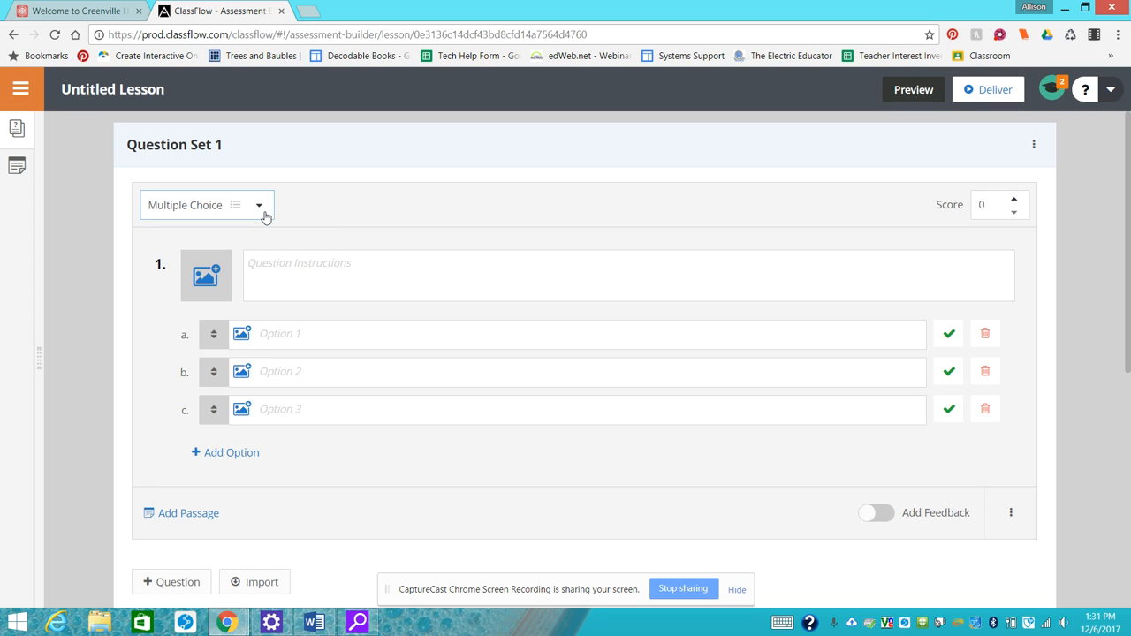
{"action": "left_click", "coordinate": [265, 217]}
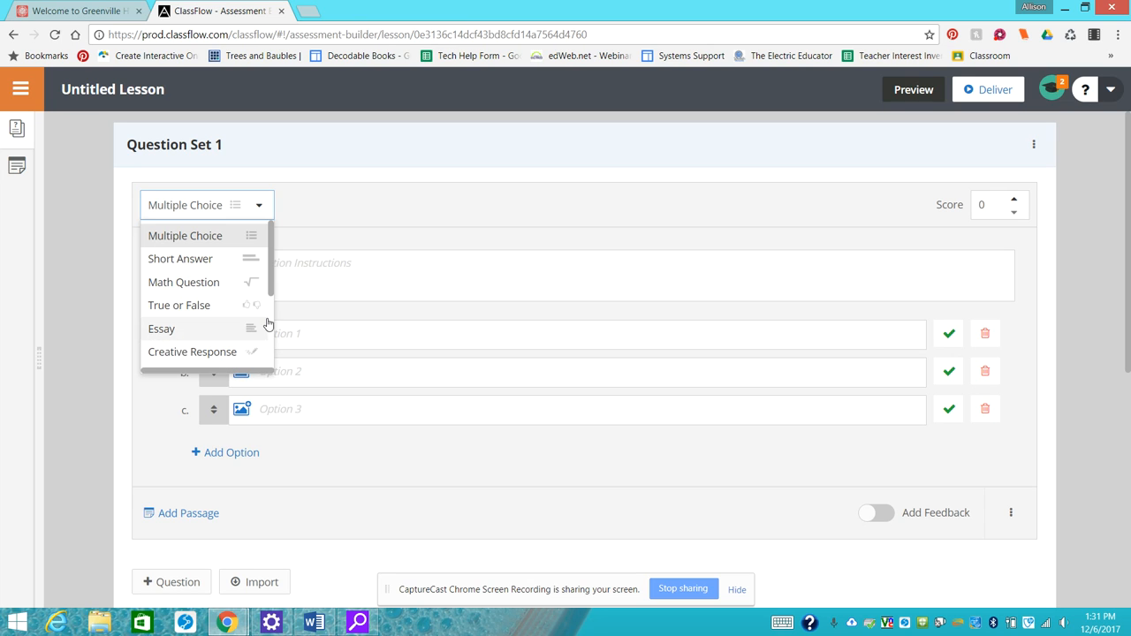
{"action": "left_click_drag", "start_coordinate": [272, 284], "coordinate": [267, 396]}
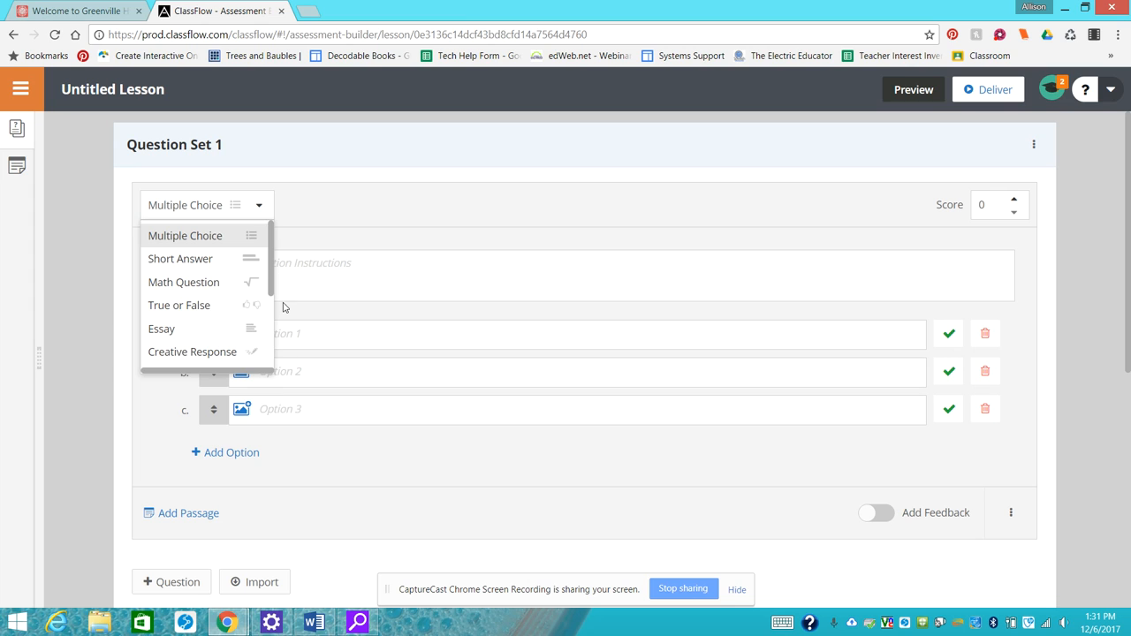
{"action": "mouse_move", "coordinate": [269, 294]}
{"action": "left_mouse_down"}
{"action": "mouse_move", "coordinate": [268, 373]}
{"action": "mouse_move", "coordinate": [283, 281]}
{"action": "left_mouse_up"}
{"action": "left_click", "coordinate": [351, 222]}
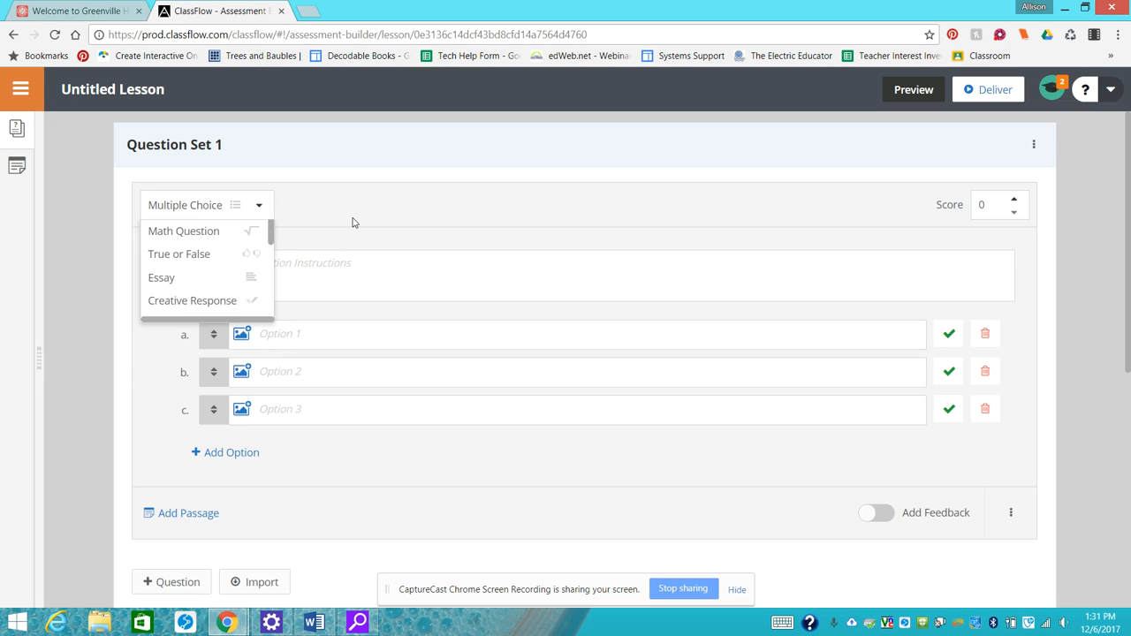
Step: Enter "What was the name of the airfield near Pearl Harbor?" as the instructions for question 1
{"action": "left_click", "coordinate": [309, 290]}
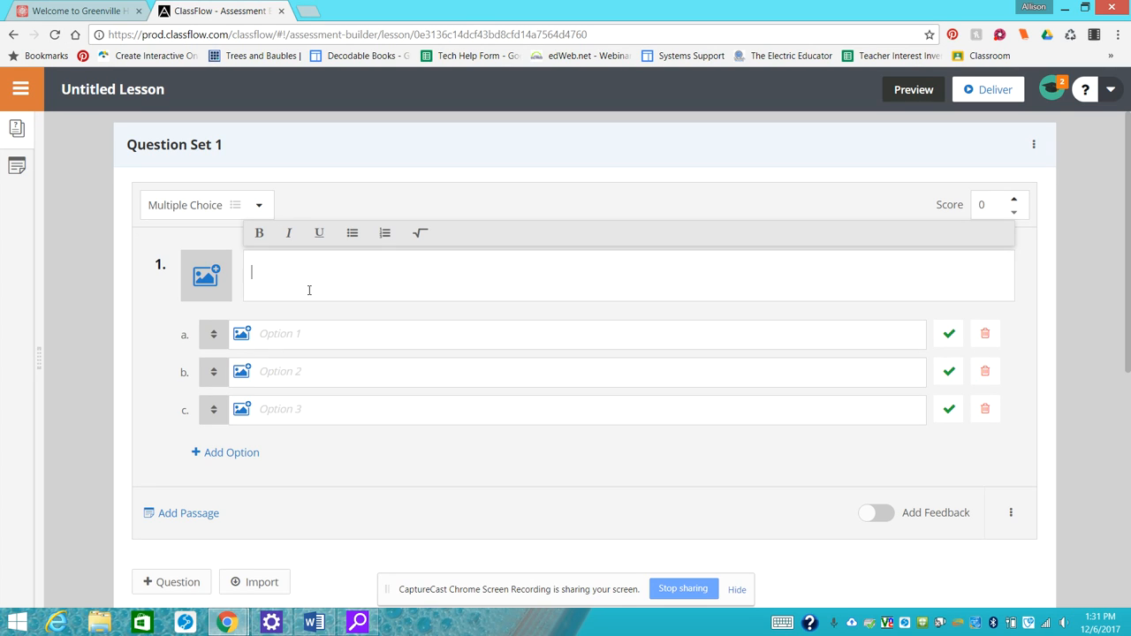
{"action": "type", "text": "What was the name of the airfield near Pearl Harbr"}
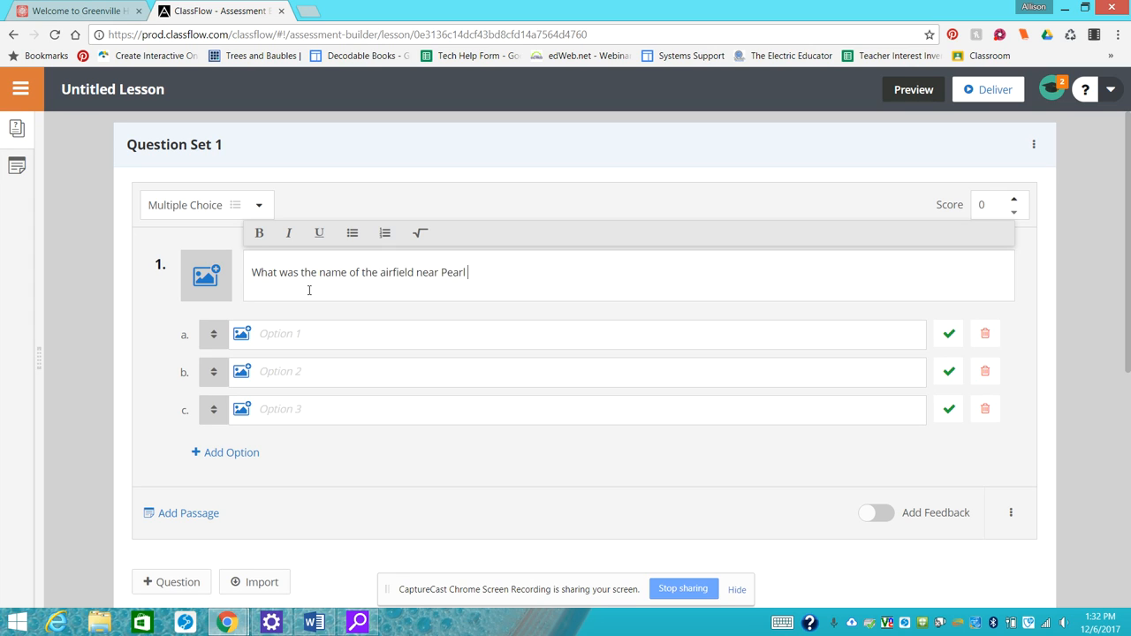
{"action": "key", "text": "BackSpace"}
{"action": "type", "text": "or?"}
Step: Fill in the answer options Hickam, Roosevelt and Arizona for question 1, and mark Hickam as the correct answer
{"action": "left_click", "coordinate": [277, 340]}
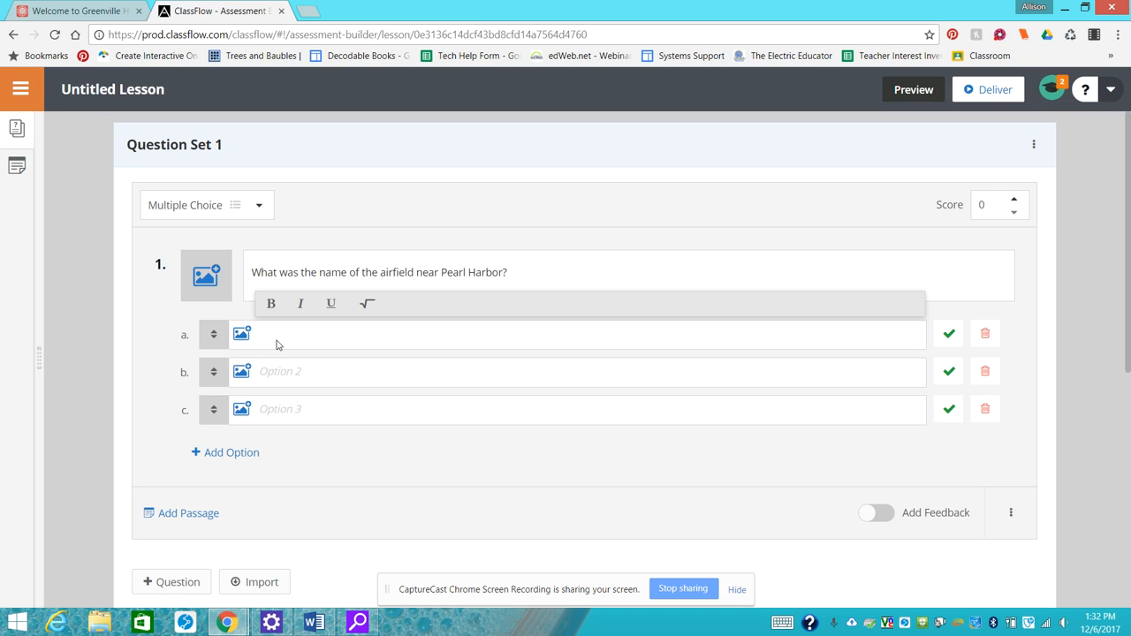
{"action": "type", "text": "Hickam"}
{"action": "left_click", "coordinate": [278, 371]}
{"action": "type", "text": "R"}
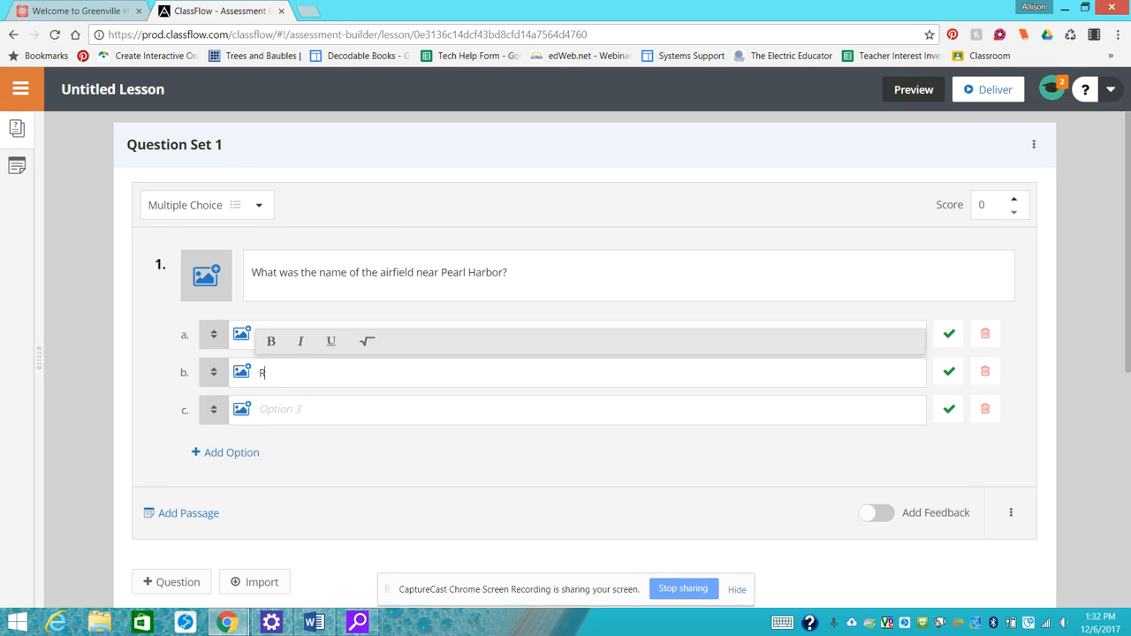
{"action": "type", "text": "oosevelt"}
{"action": "left_click", "coordinate": [261, 410]}
{"action": "type", "text": "Ar"}
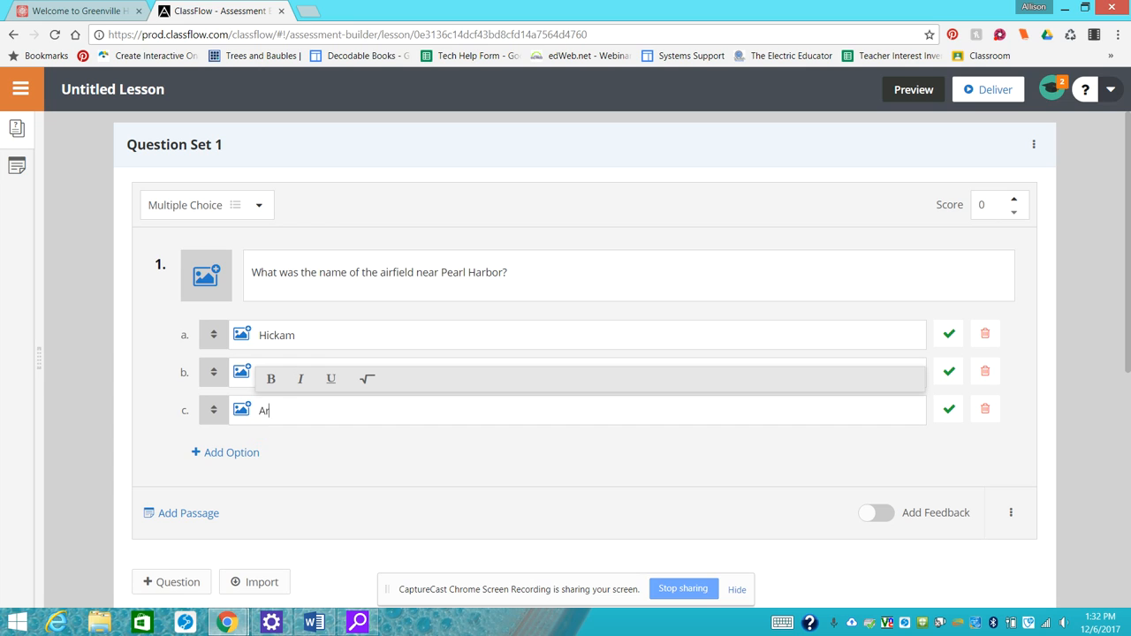
{"action": "type", "text": "izona"}
{"action": "left_click", "coordinate": [947, 333]}
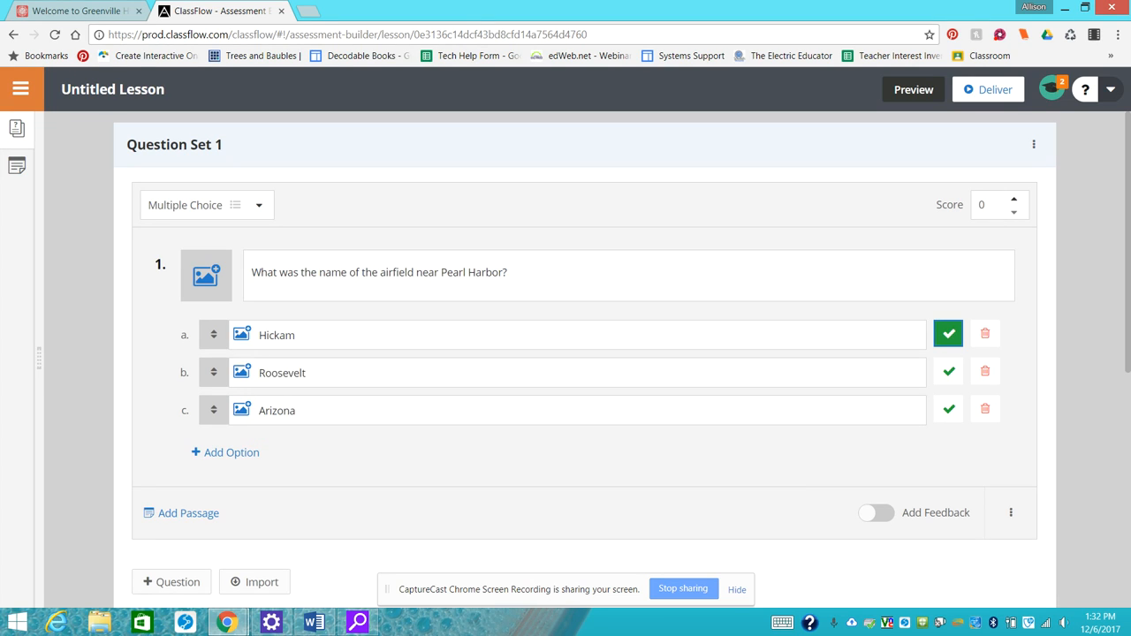
Step: Add a second multiple-choice question to Question Set 1
{"action": "scroll", "coordinate": [583, 353], "scroll_direction": "down", "scroll_amount": 3}
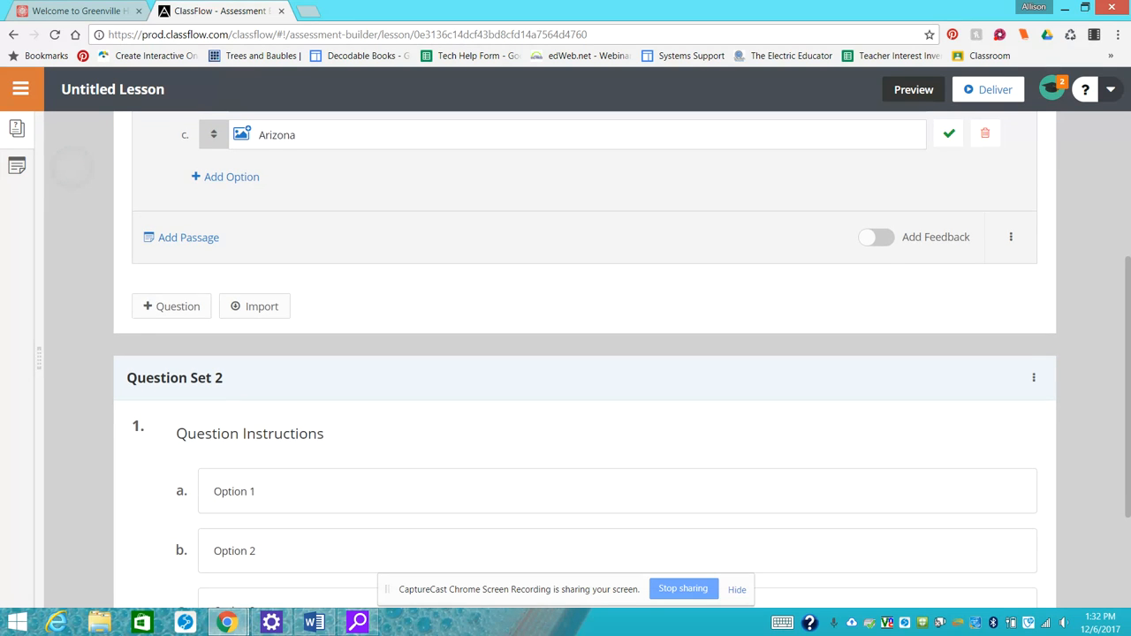
{"action": "scroll", "coordinate": [583, 354], "scroll_direction": "up", "scroll_amount": 3}
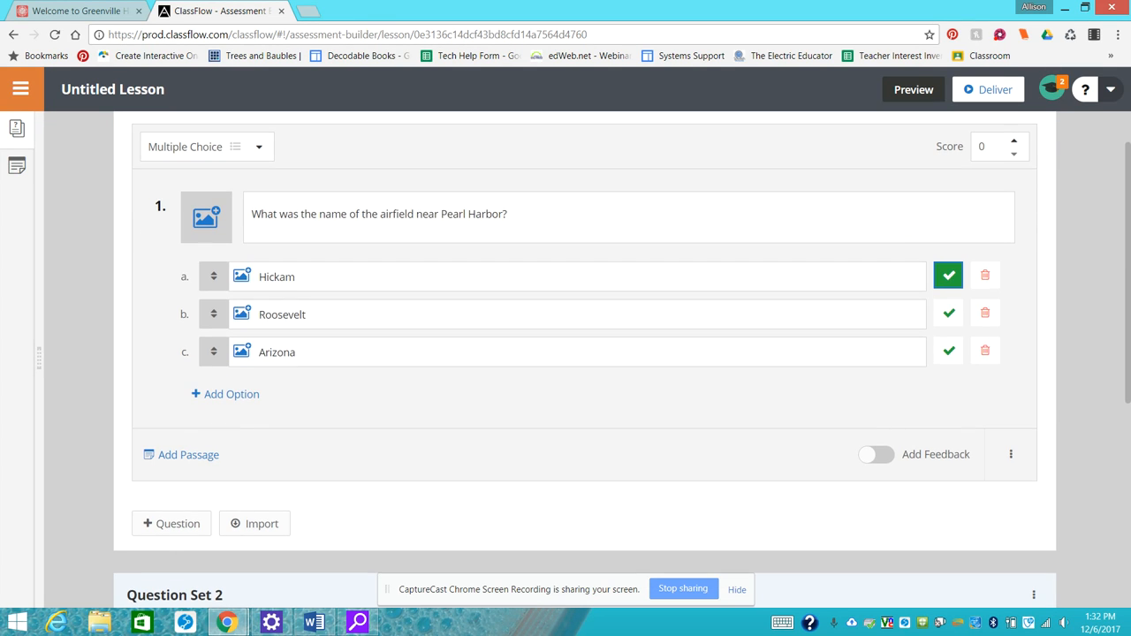
{"action": "scroll", "coordinate": [583, 353], "scroll_direction": "down", "scroll_amount": 3}
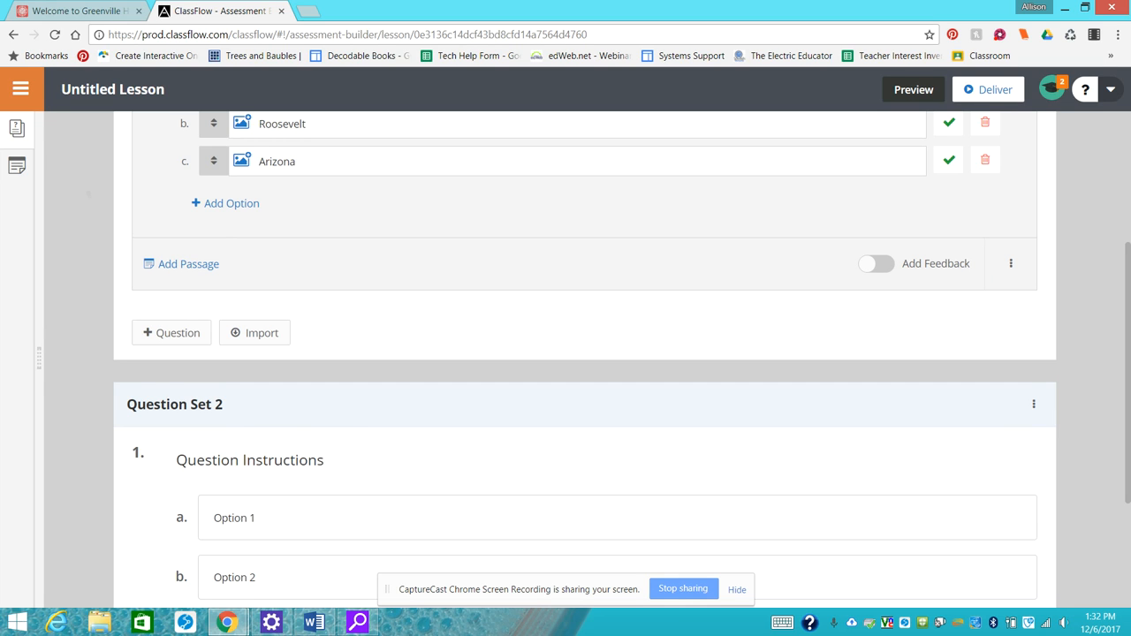
{"action": "scroll", "coordinate": [583, 354], "scroll_direction": "down", "scroll_amount": 1}
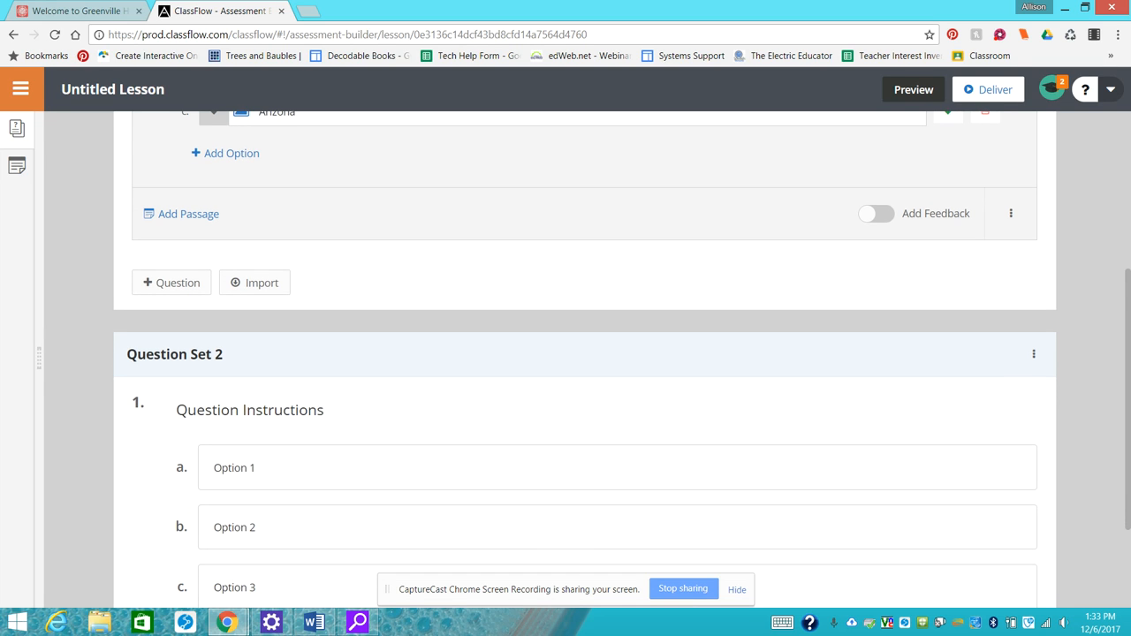
{"action": "scroll", "coordinate": [583, 353], "scroll_direction": "down", "scroll_amount": 1}
{"action": "left_click", "coordinate": [172, 227]}
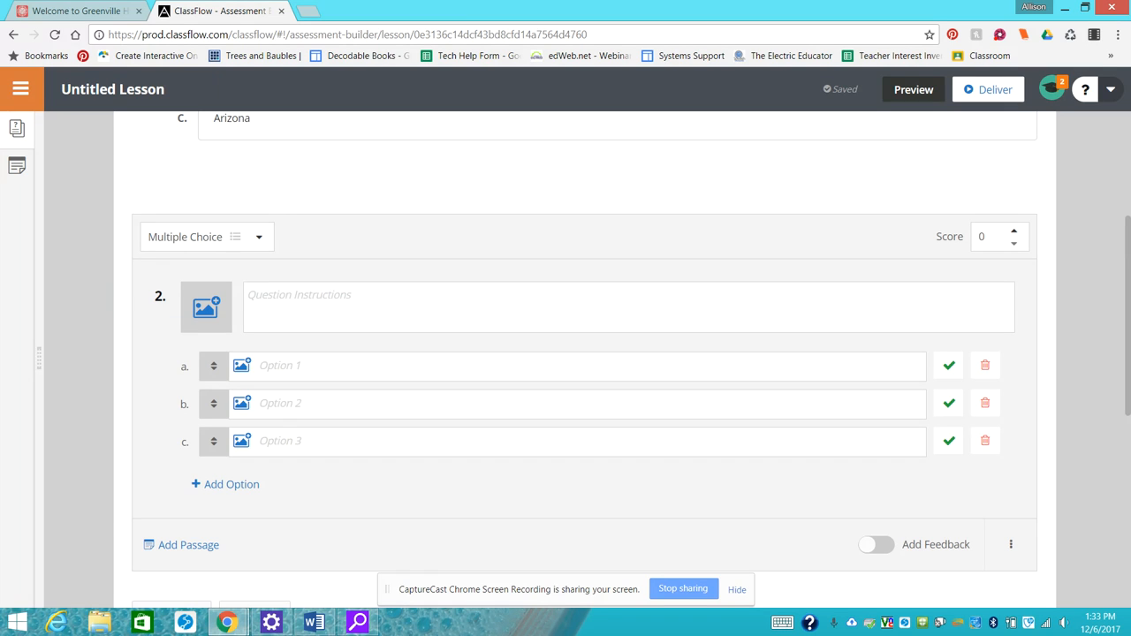
Step: Delete the empty second question from Question Set 1
{"action": "scroll", "coordinate": [583, 353], "scroll_direction": "down", "scroll_amount": 2}
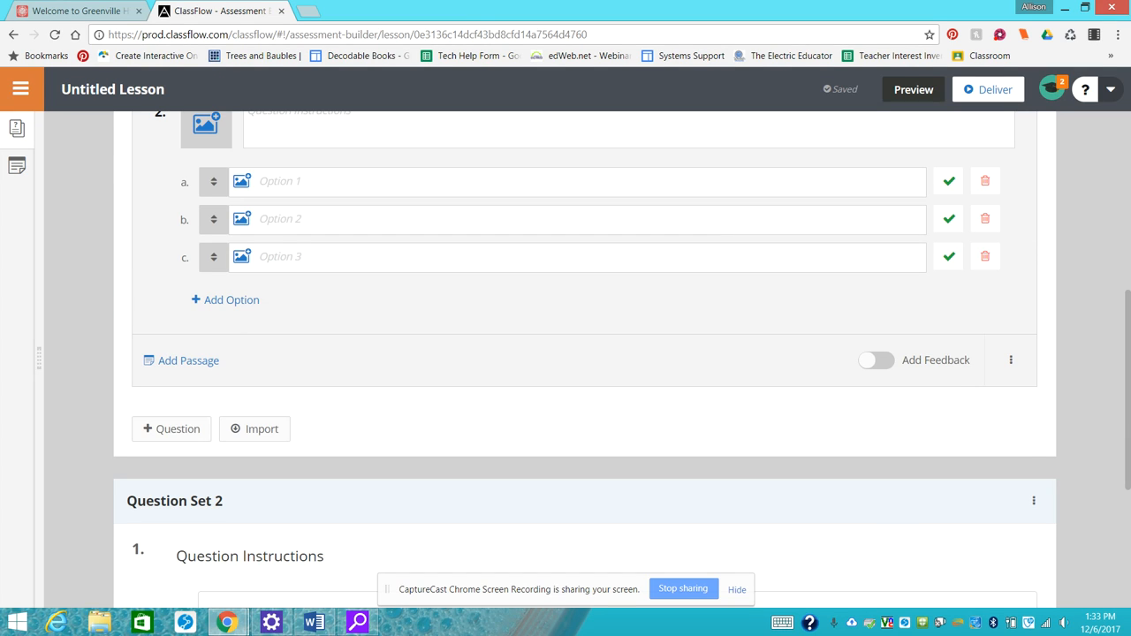
{"action": "left_click", "coordinate": [1011, 359]}
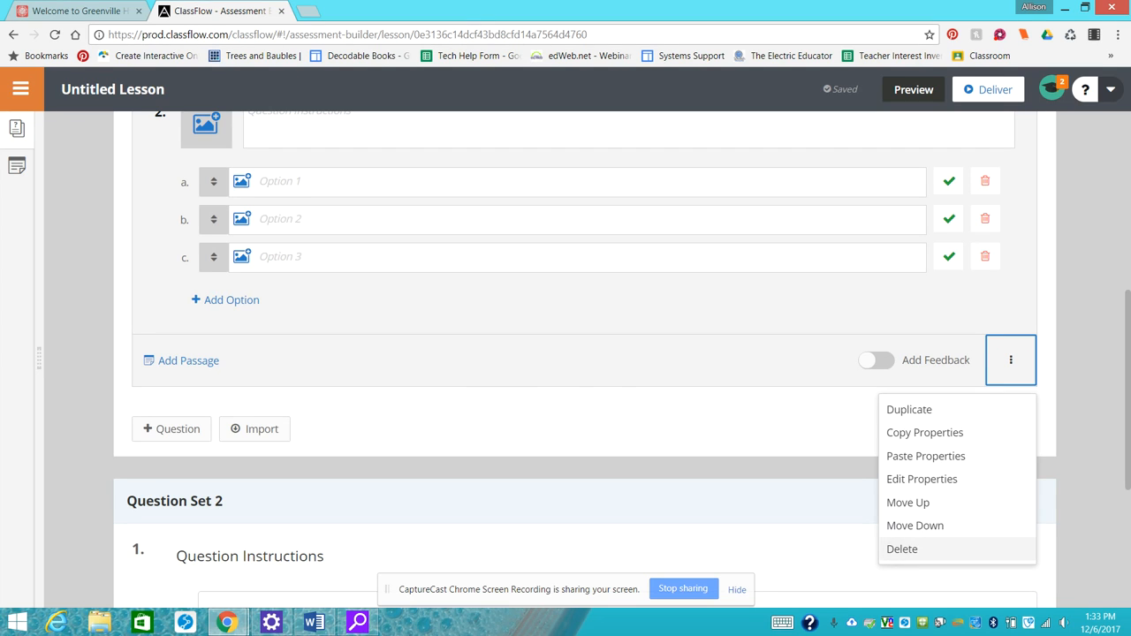
{"action": "left_click", "coordinate": [902, 549]}
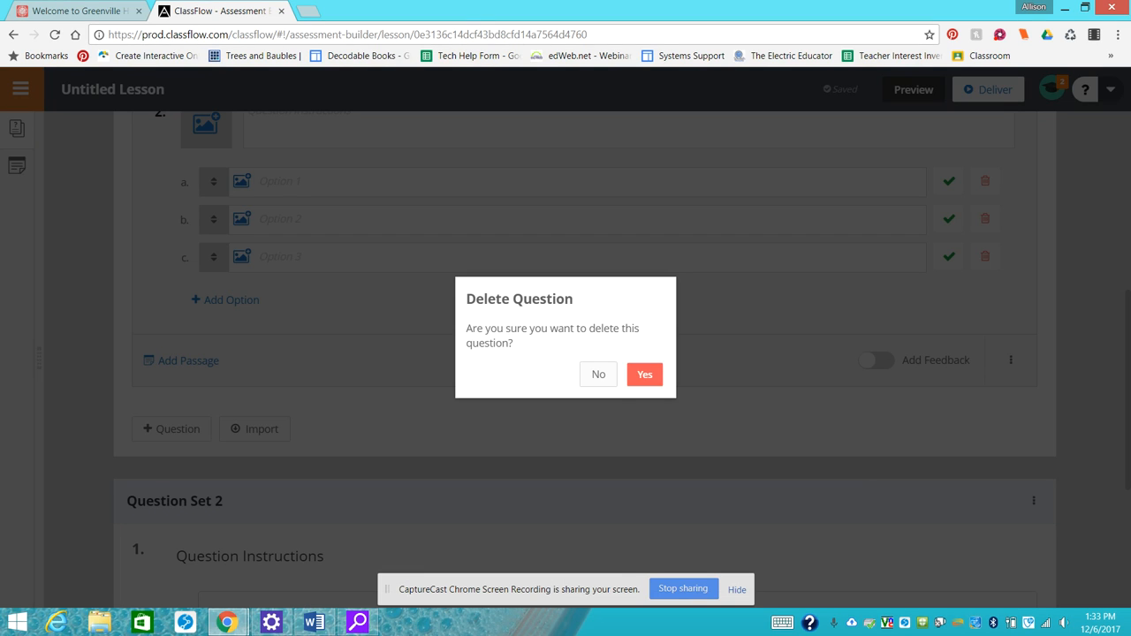
{"action": "left_click", "coordinate": [645, 375]}
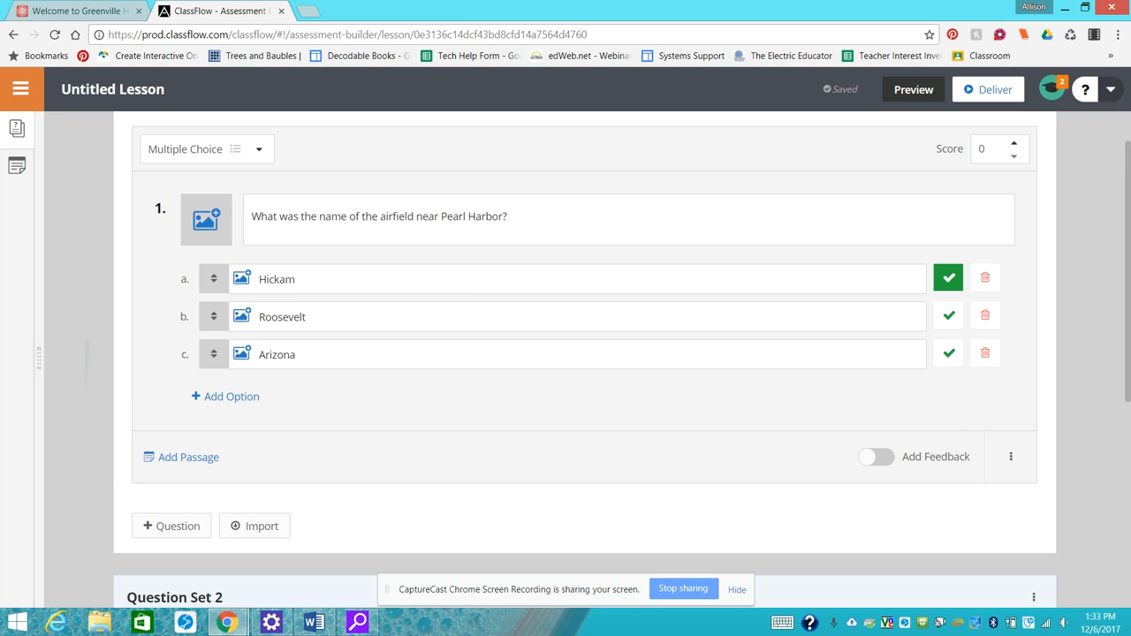
Step: Set the score of the Pearl Harbor airfield question to 10
{"action": "scroll", "coordinate": [583, 353], "scroll_direction": "down", "scroll_amount": 4}
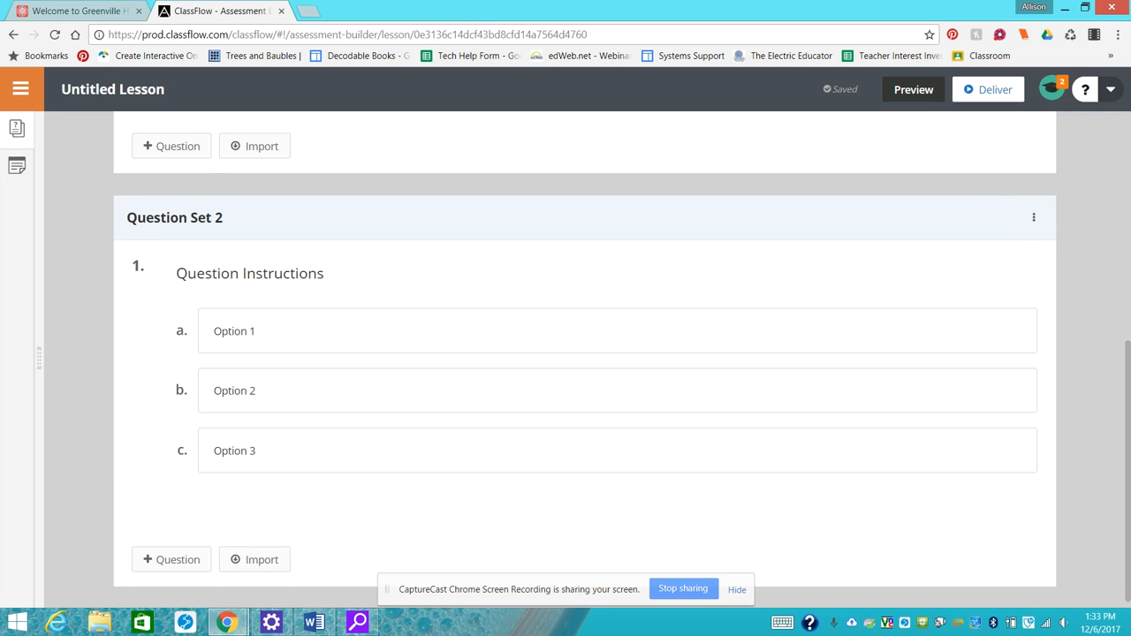
{"action": "scroll", "coordinate": [583, 353], "scroll_direction": "down", "scroll_amount": 1}
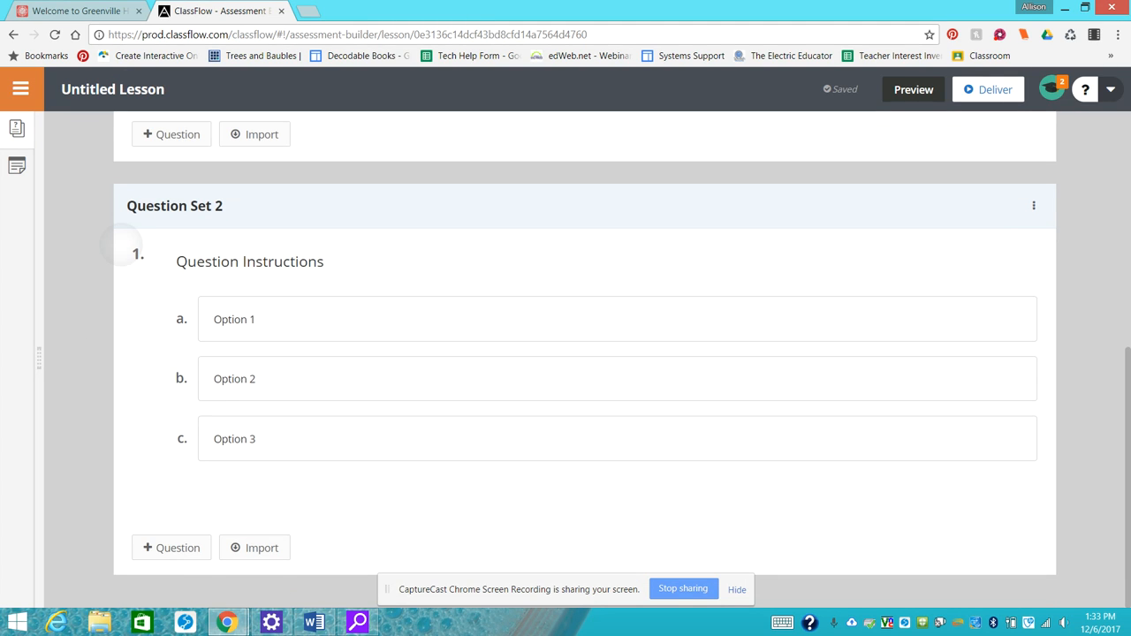
{"action": "scroll", "coordinate": [583, 353], "scroll_direction": "up", "scroll_amount": 3}
{"action": "scroll", "coordinate": [583, 354], "scroll_direction": "up", "scroll_amount": 3}
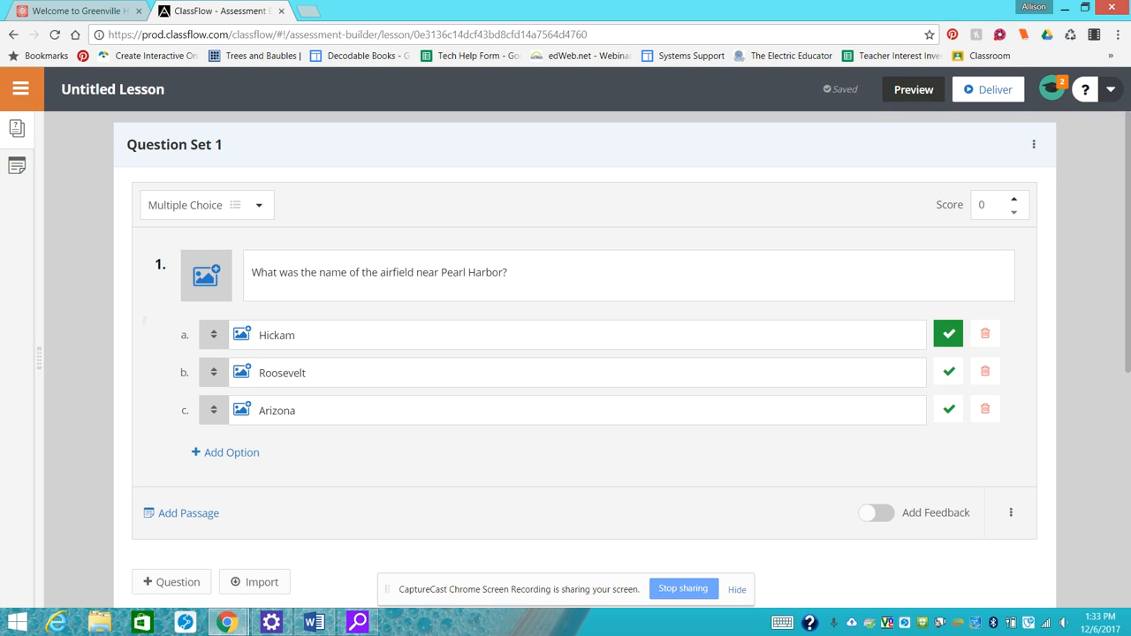
{"action": "left_click", "coordinate": [1013, 199]}
{"action": "type", "text": "0"}
{"action": "scroll", "coordinate": [565, 354], "scroll_direction": "down", "scroll_amount": 2}
{"action": "scroll", "coordinate": [565, 353], "scroll_direction": "down", "scroll_amount": 1}
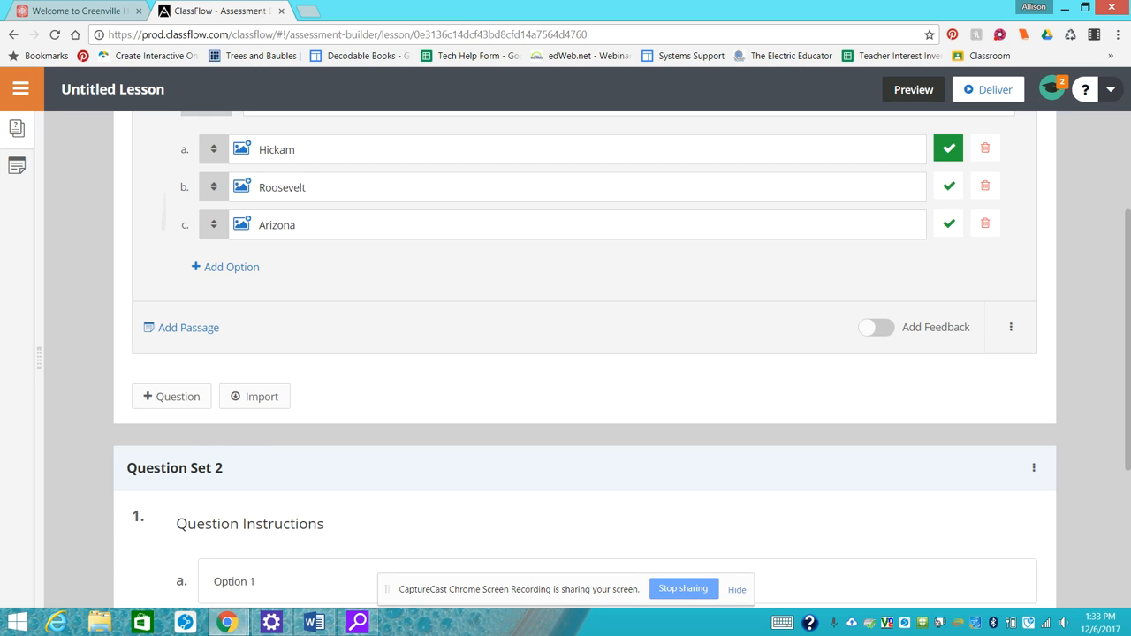
{"action": "scroll", "coordinate": [585, 359], "scroll_direction": "up", "scroll_amount": 2}
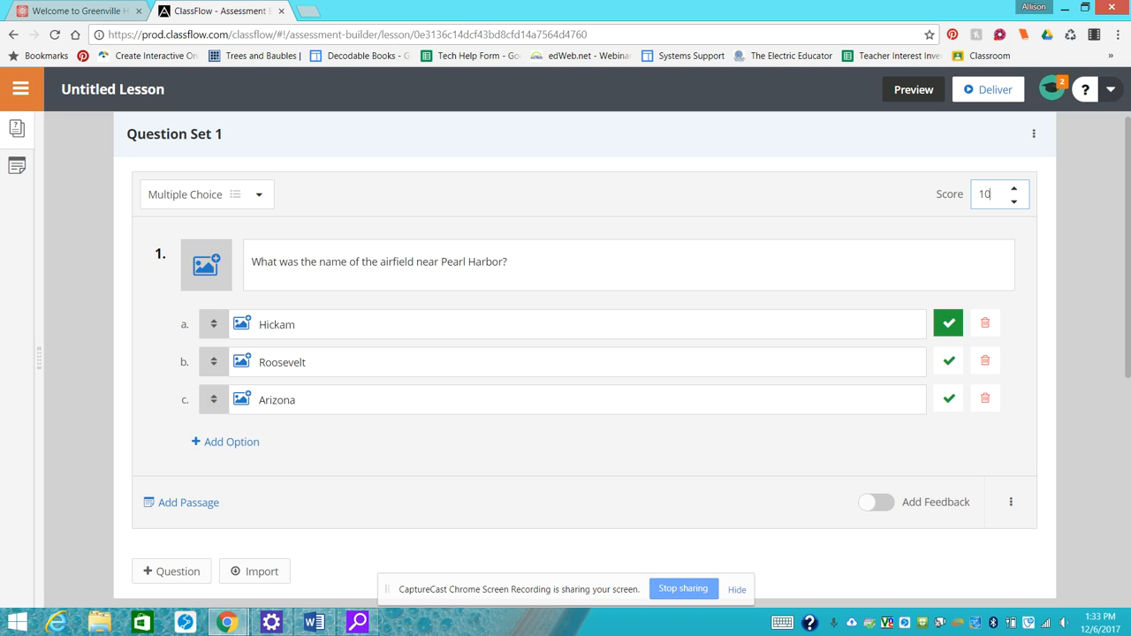
Step: Save the question set and exit the question builder to return to the lesson
{"action": "left_click", "coordinate": [20, 88]}
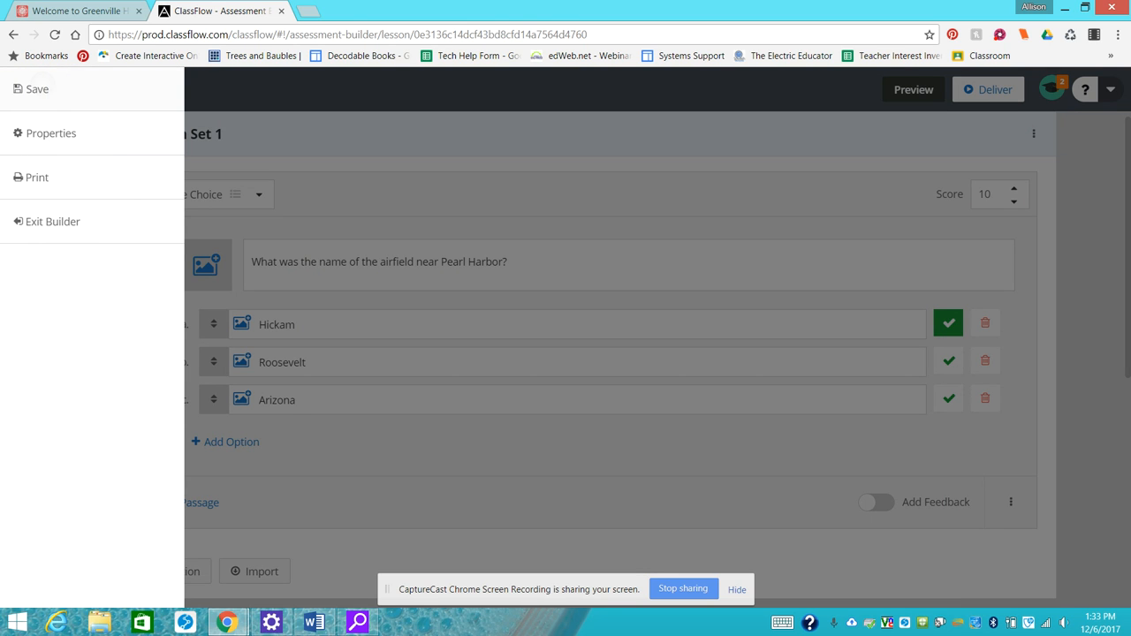
{"action": "left_click", "coordinate": [21, 88]}
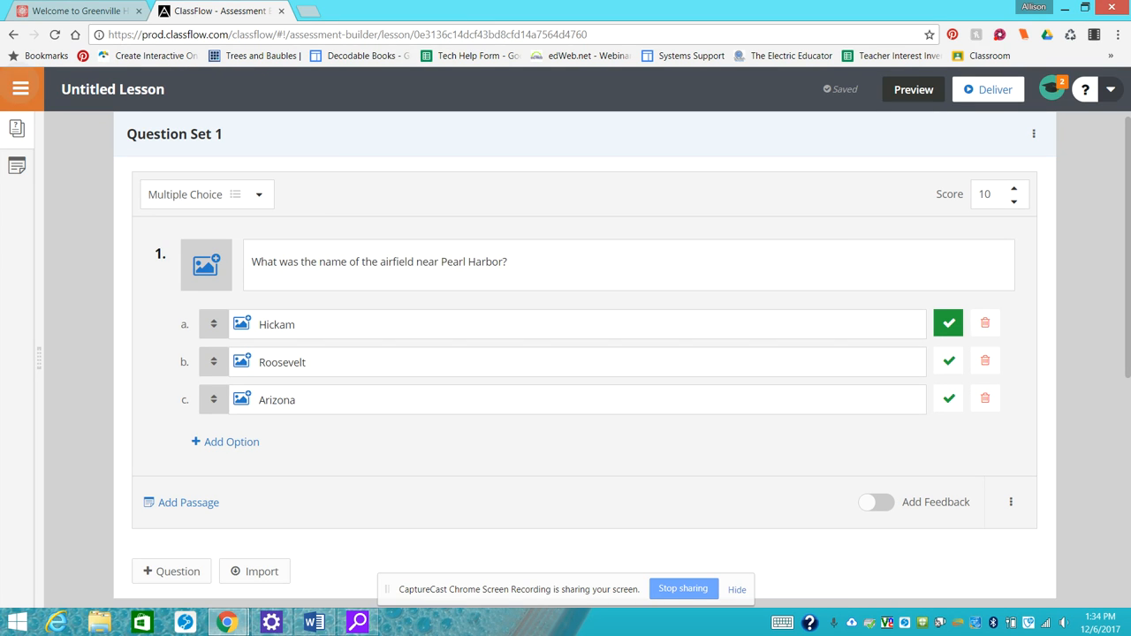
{"action": "left_click", "coordinate": [20, 88]}
{"action": "left_click", "coordinate": [51, 220]}
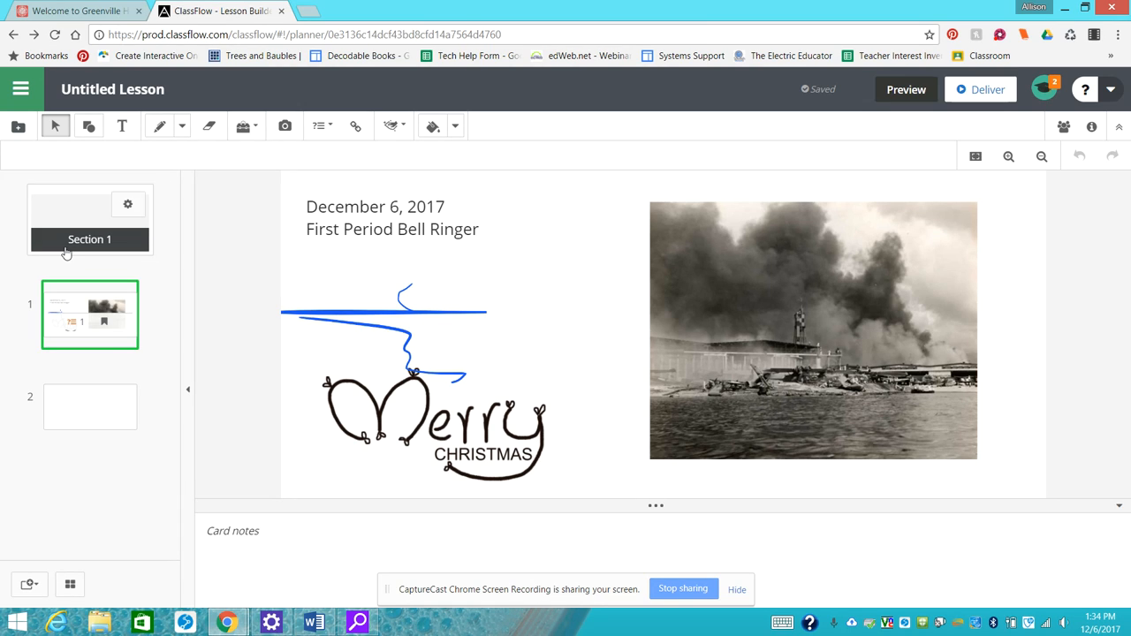
{"action": "mouse_move", "coordinate": [83, 339]}
{"action": "left_click_drag", "start_coordinate": [436, 359], "coordinate": [690, 169]}
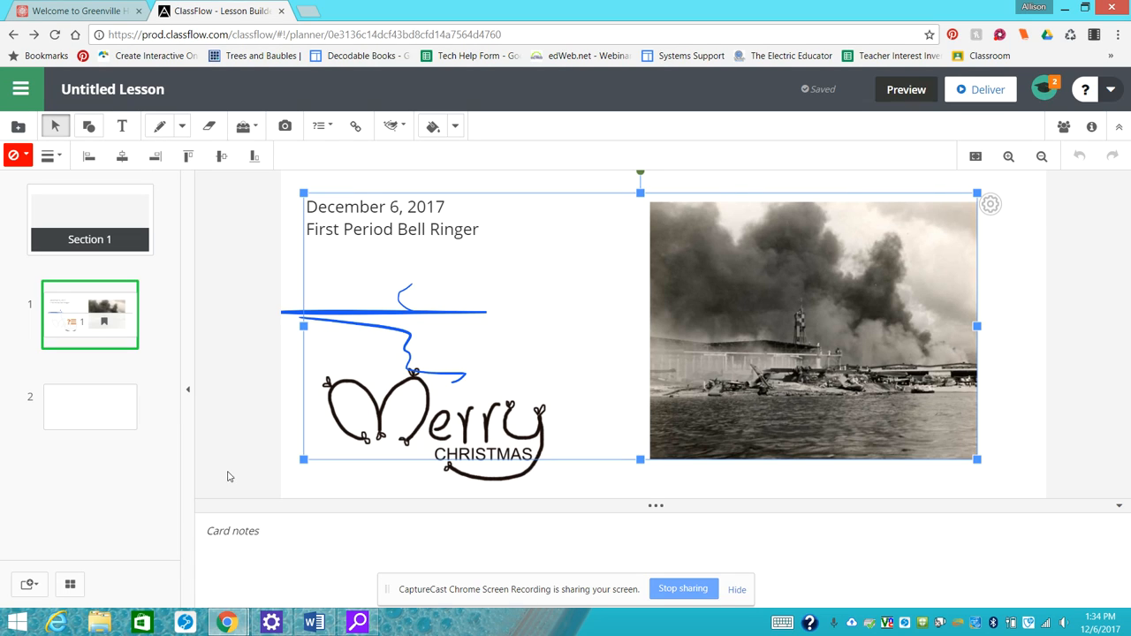
{"action": "left_click", "coordinate": [683, 589]}
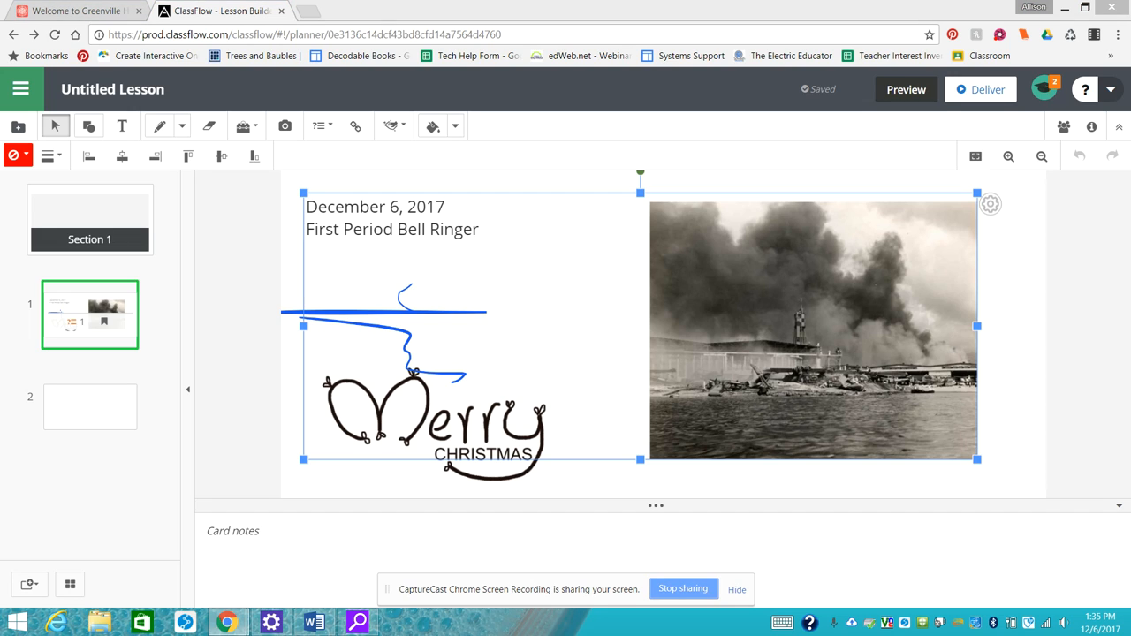